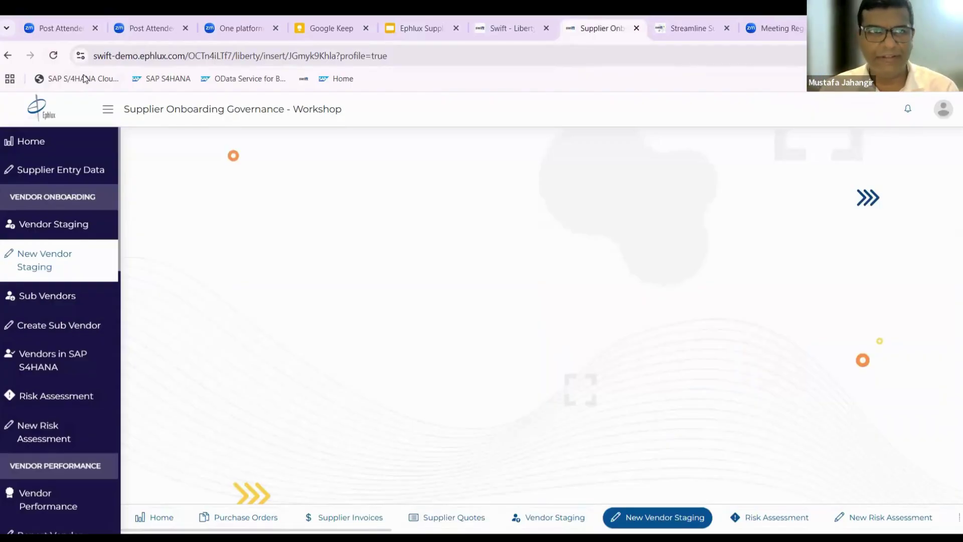
Step: Reload the supplier onboarding portal, log in with the prefilled treasury account and skip the introductory video
left_click(54, 56)
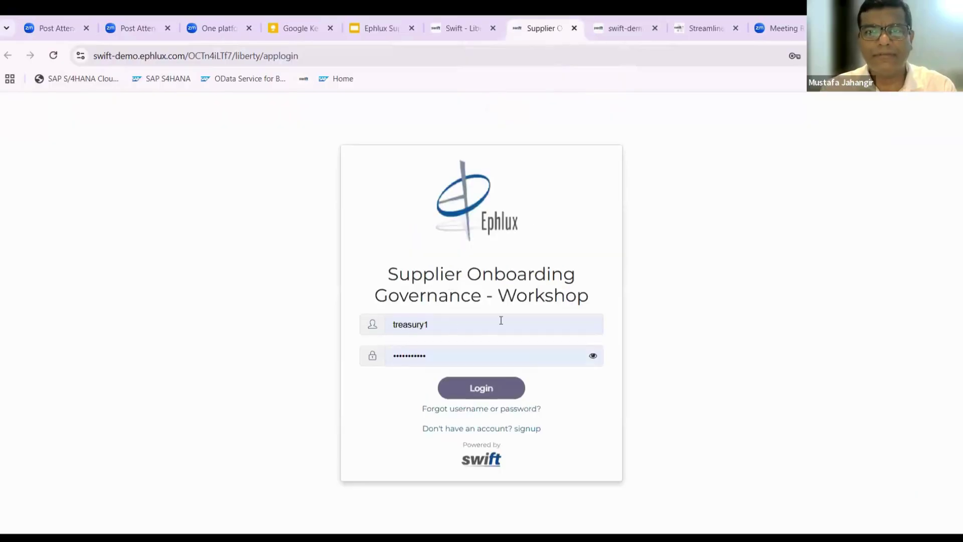
left_click(474, 388)
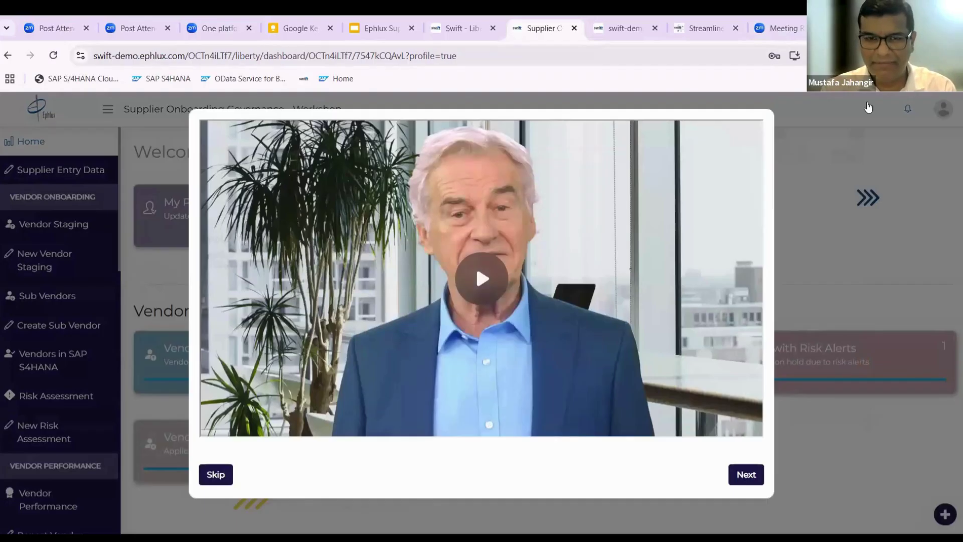
left_click(216, 473)
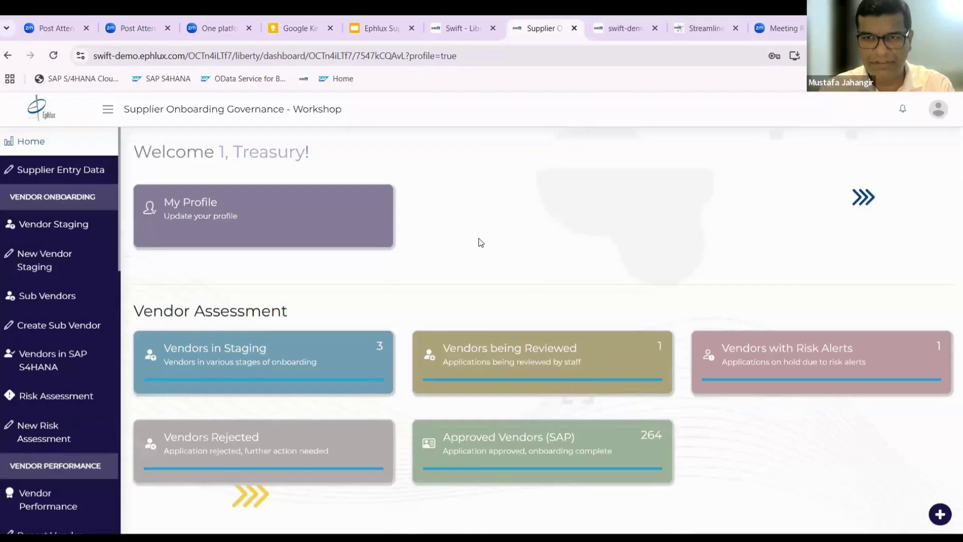
Step: Review the home dashboard sections from Vendor Assessment through risk, segments, compliance, contracts and audits to POs and Invoices
scroll(478, 238, "down", 3)
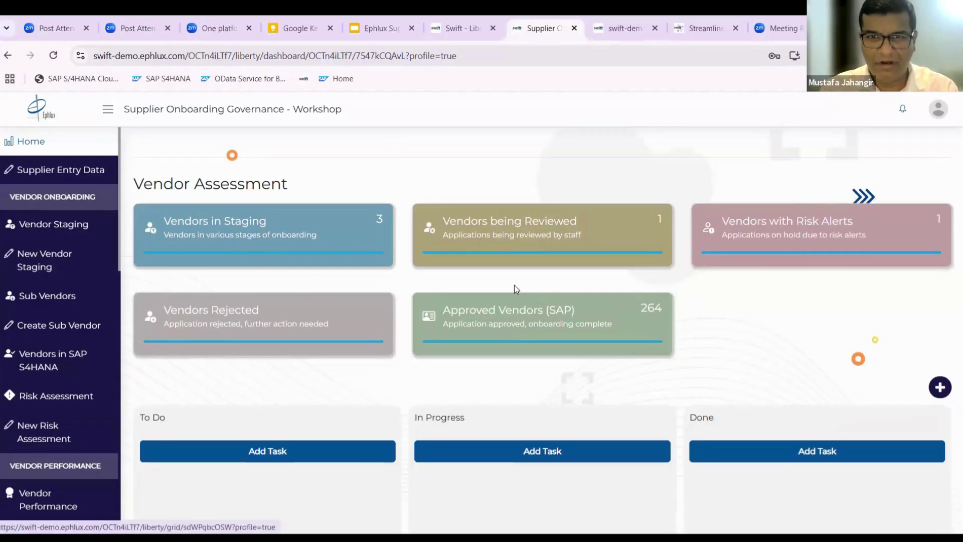
scroll(514, 285, "down", 3)
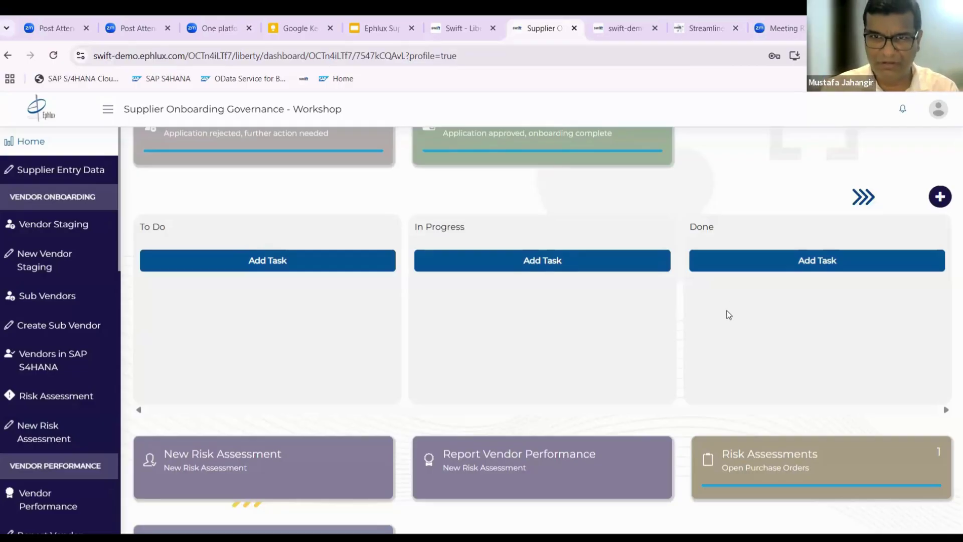
scroll(729, 314, "down", 5)
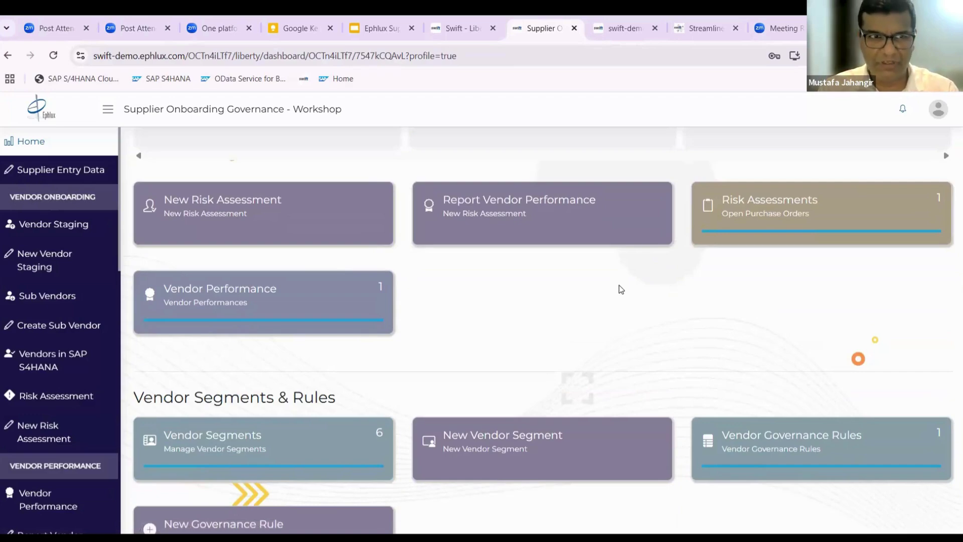
scroll(619, 286, "down", 5)
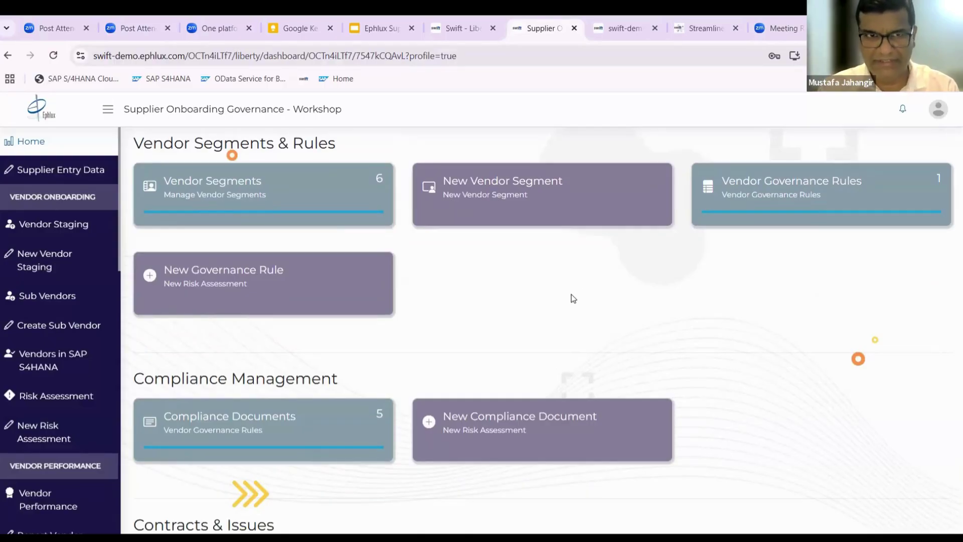
scroll(573, 298, "down", 4)
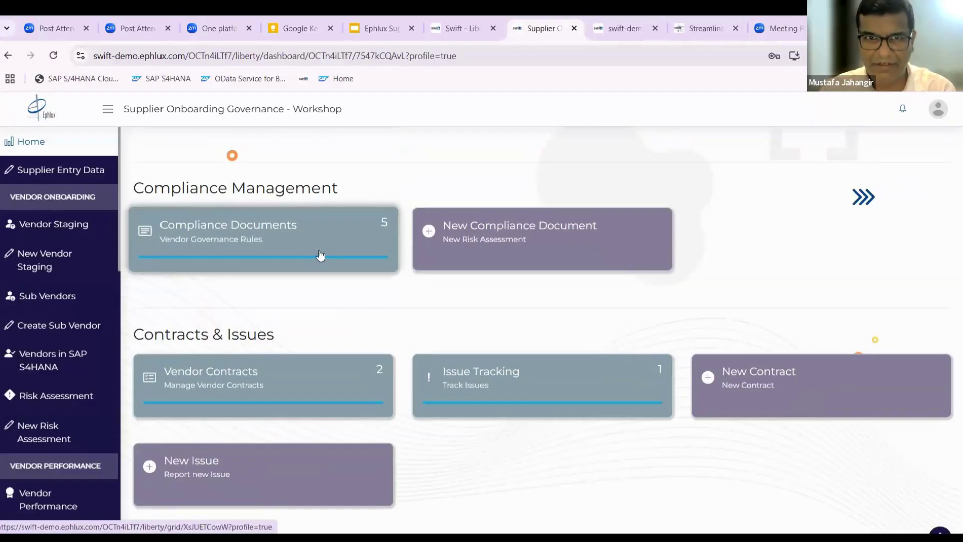
scroll(320, 255, "down", 4)
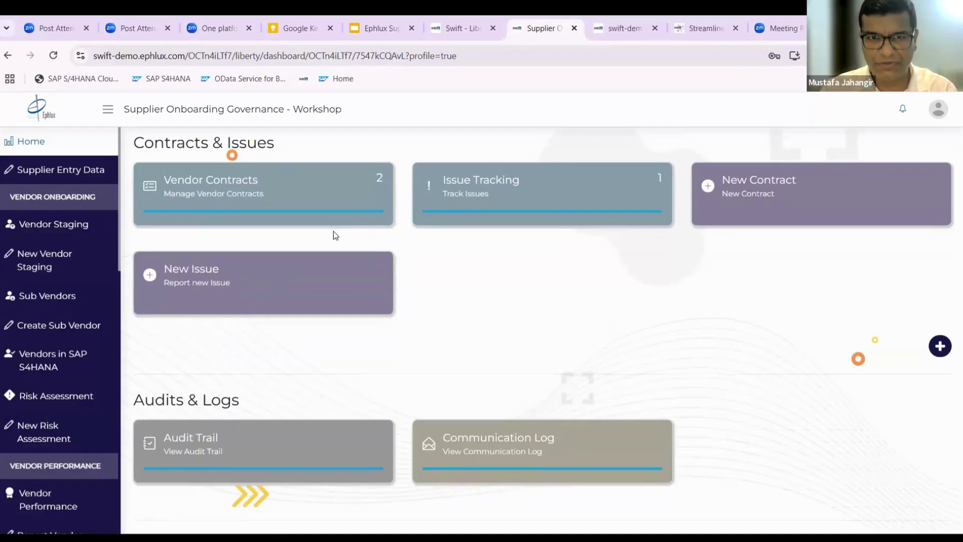
scroll(335, 235, "down", 3)
scroll(334, 236, "down", 1)
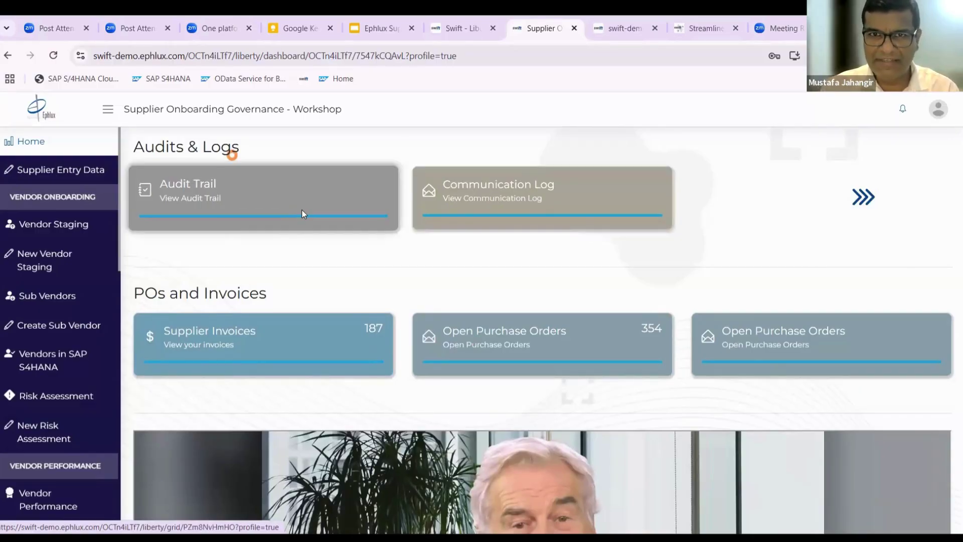
scroll(423, 214, "down", 3)
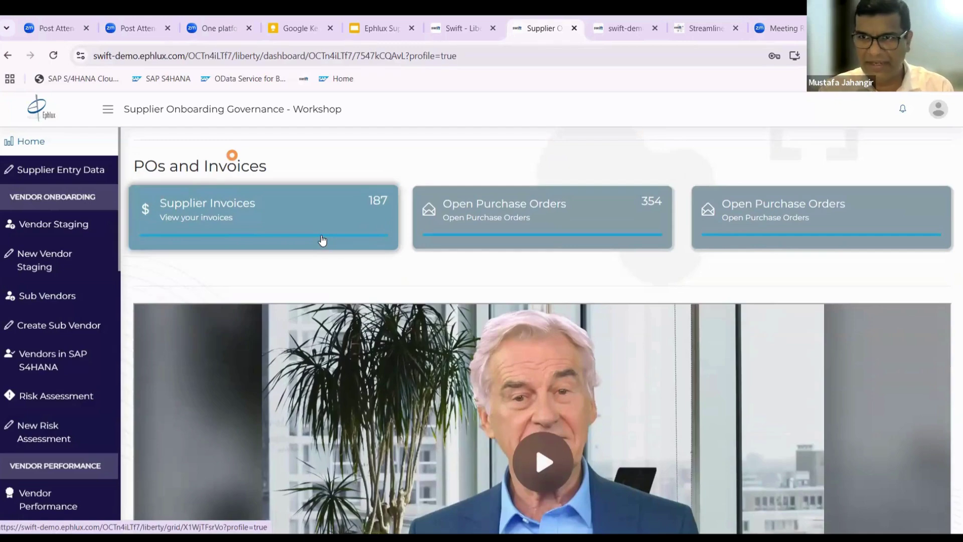
scroll(743, 238, "down", 2)
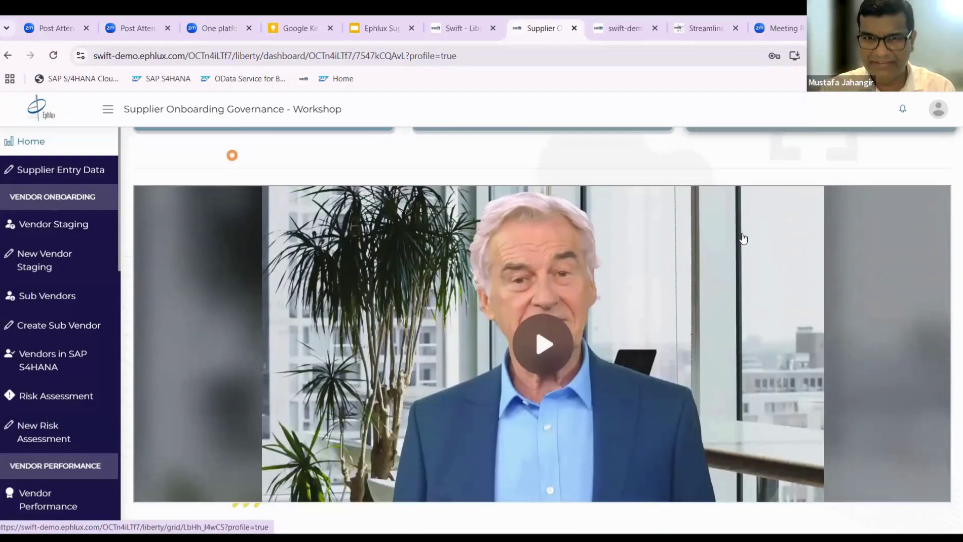
Step: Open the Vendor Staging list and examine the onboarding status and details of each staged supplier
left_click(77, 224)
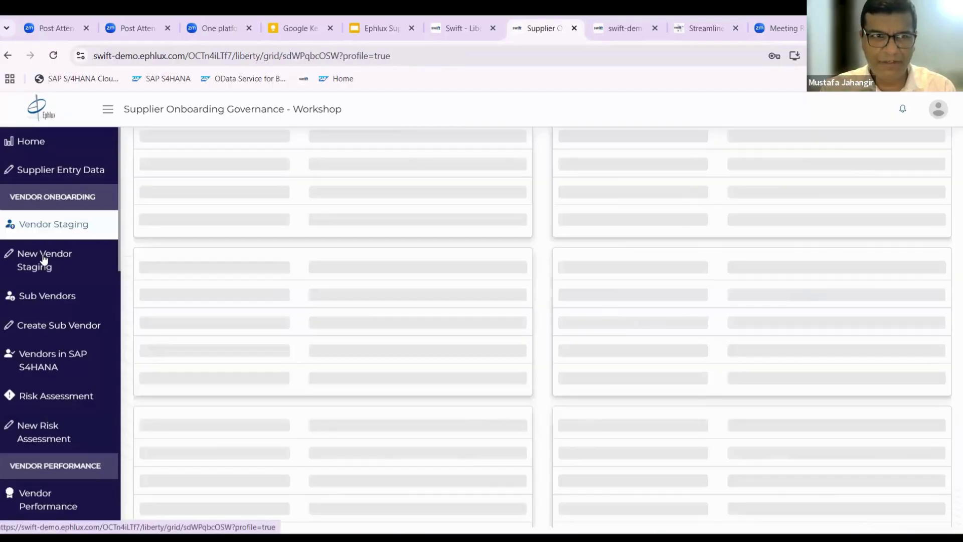
left_click(53, 259)
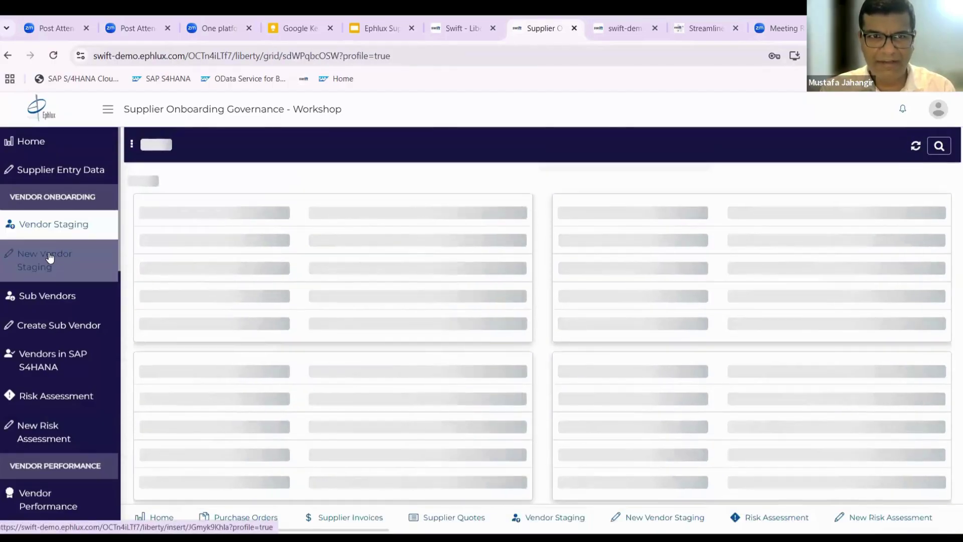
scroll(443, 270, "down", 4)
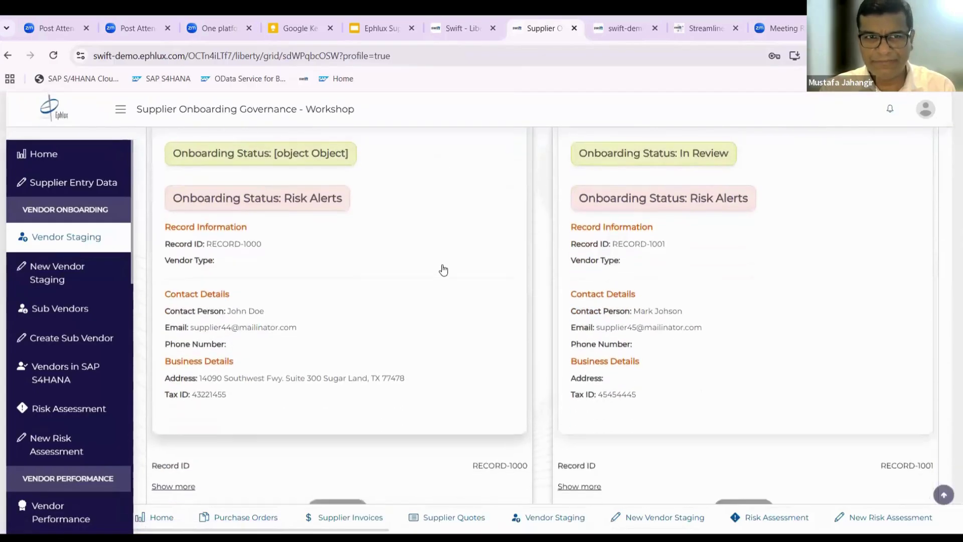
scroll(443, 270, "up", 3)
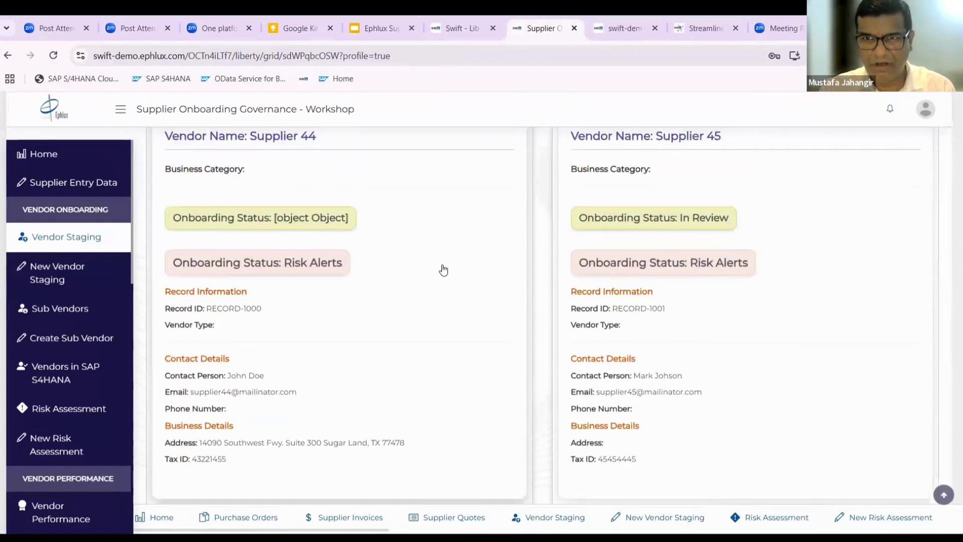
scroll(319, 274, "down", 3)
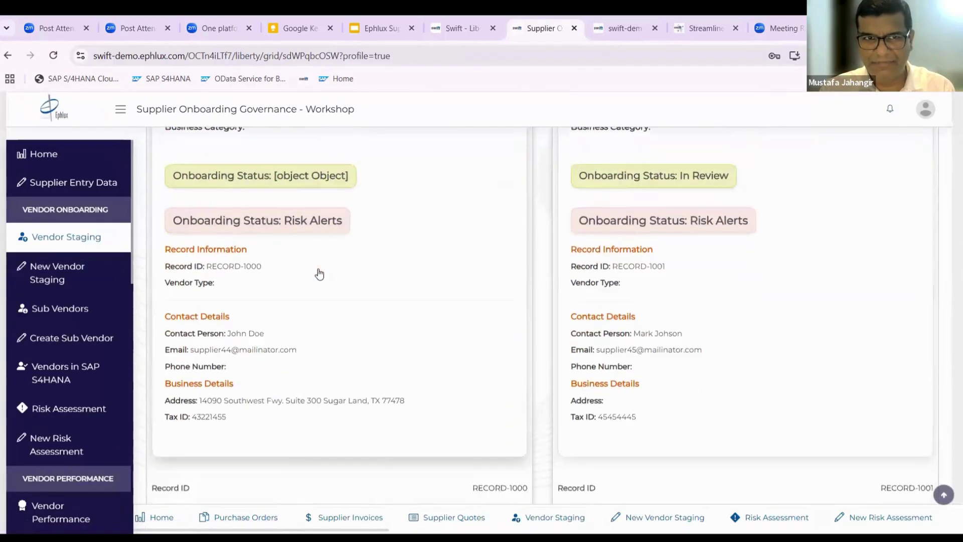
scroll(319, 274, "down", 9)
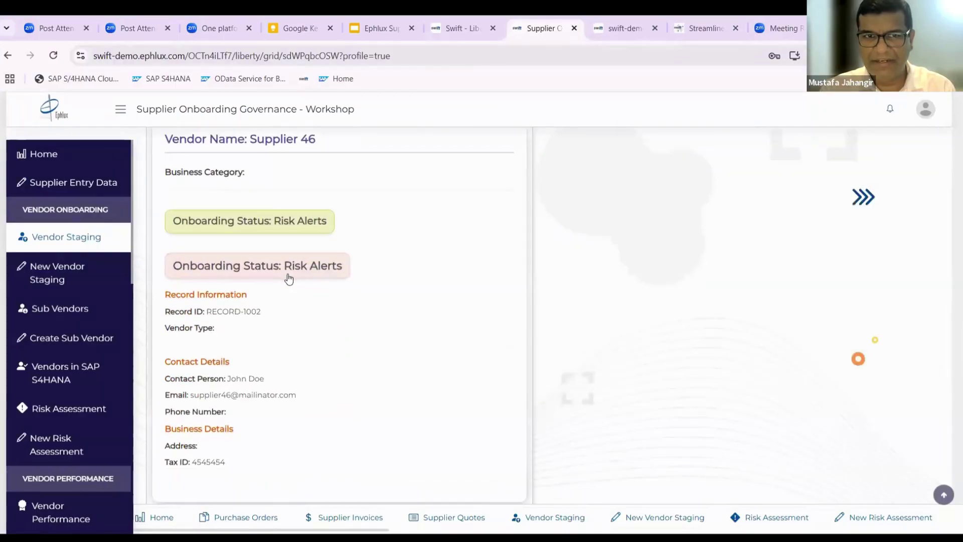
scroll(379, 307, "down", 4)
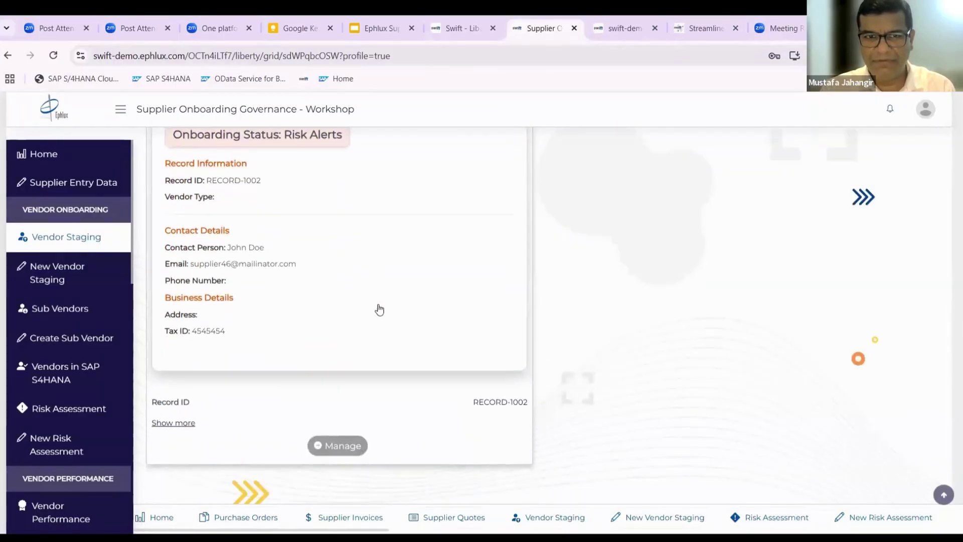
Step: View the New Vendor Staging form, followed by the Sub Vendors list and the Create Sub Vendor form
left_click(73, 285)
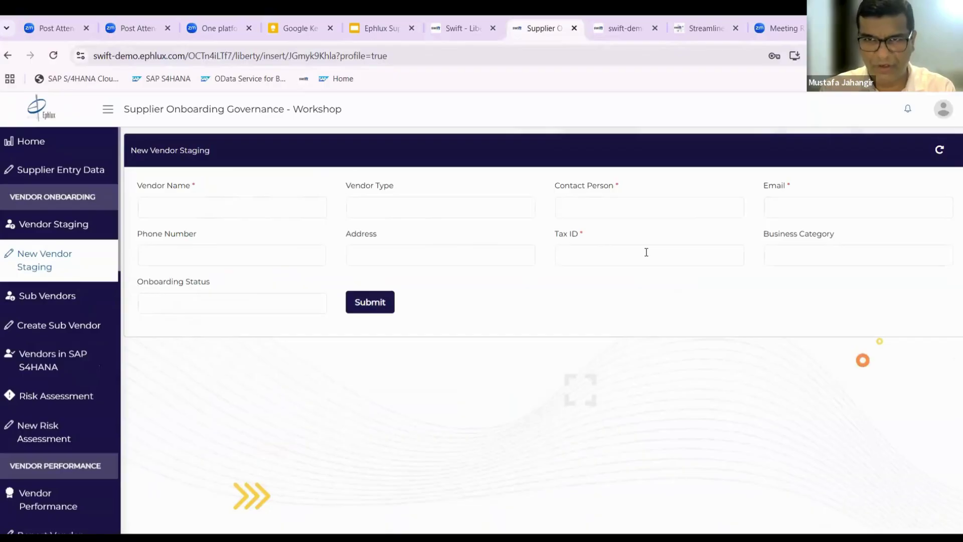
left_click(65, 301)
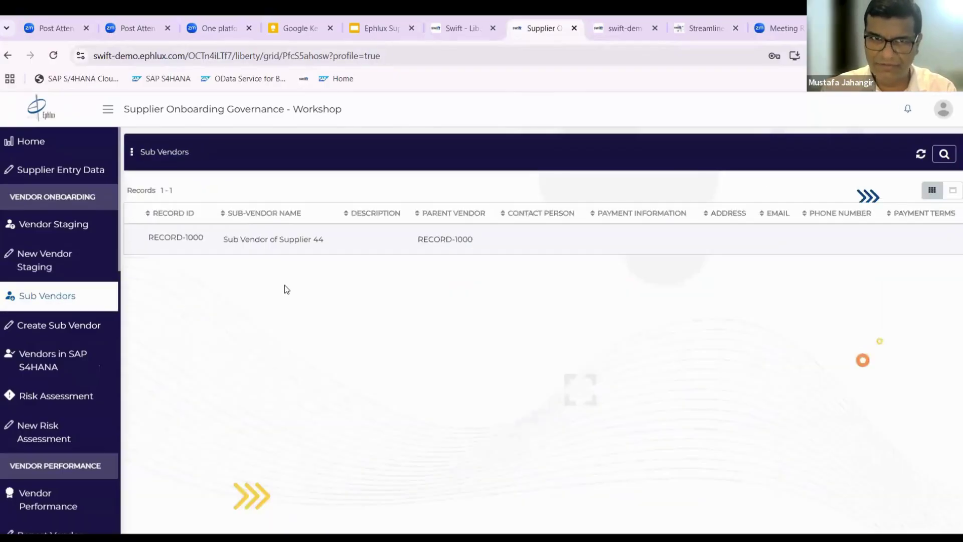
left_click(101, 325)
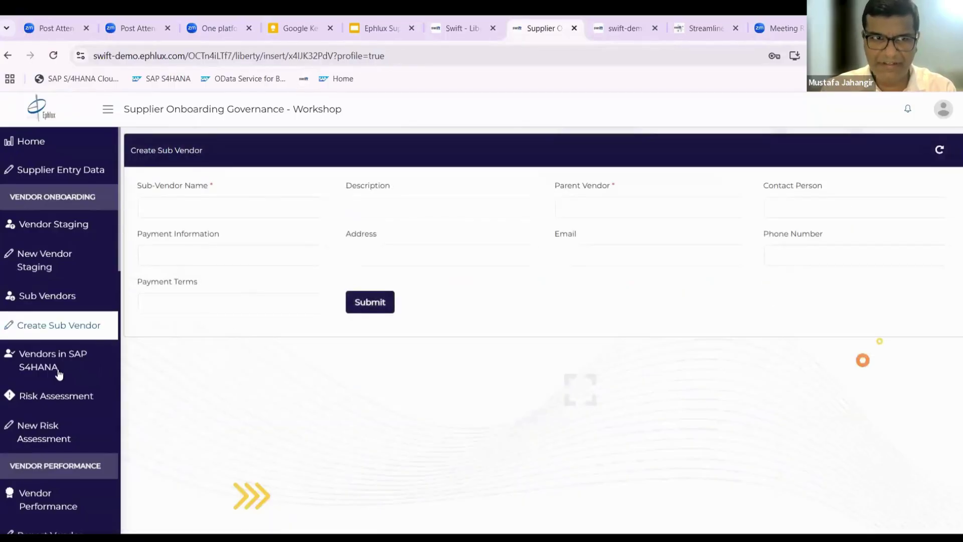
Step: Open the list of vendors in SAP S4HANA, switch it to card view and examine the business partner fields
left_click(53, 374)
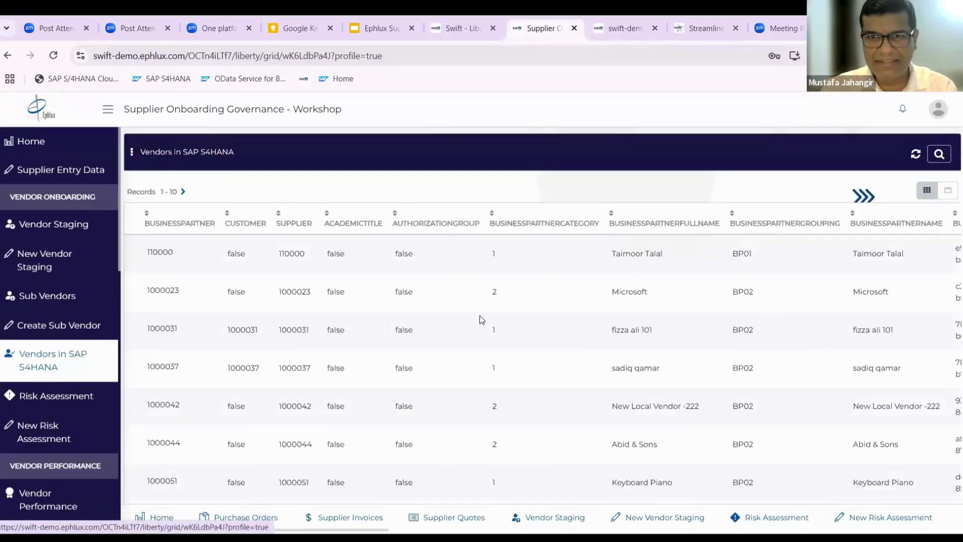
scroll(479, 319, "down", 3)
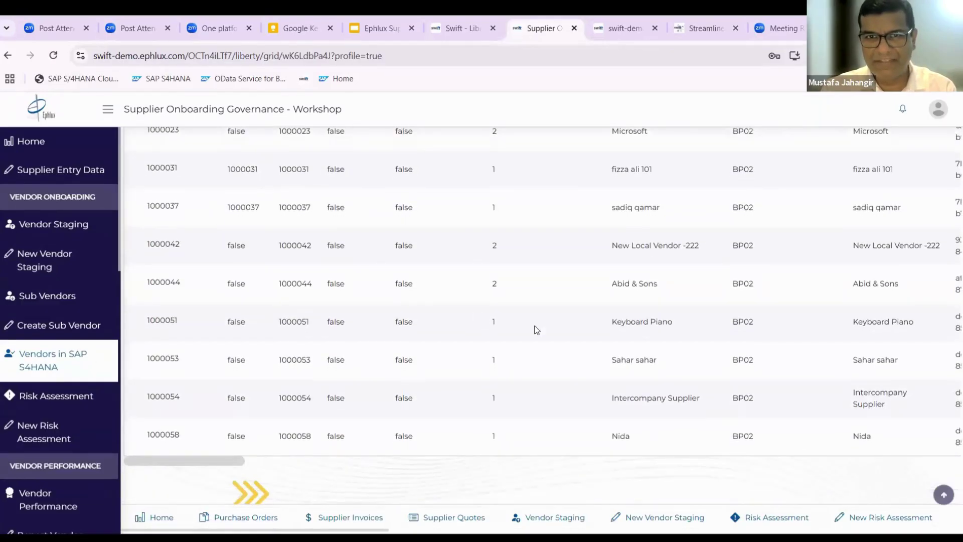
scroll(534, 328, "up", 3)
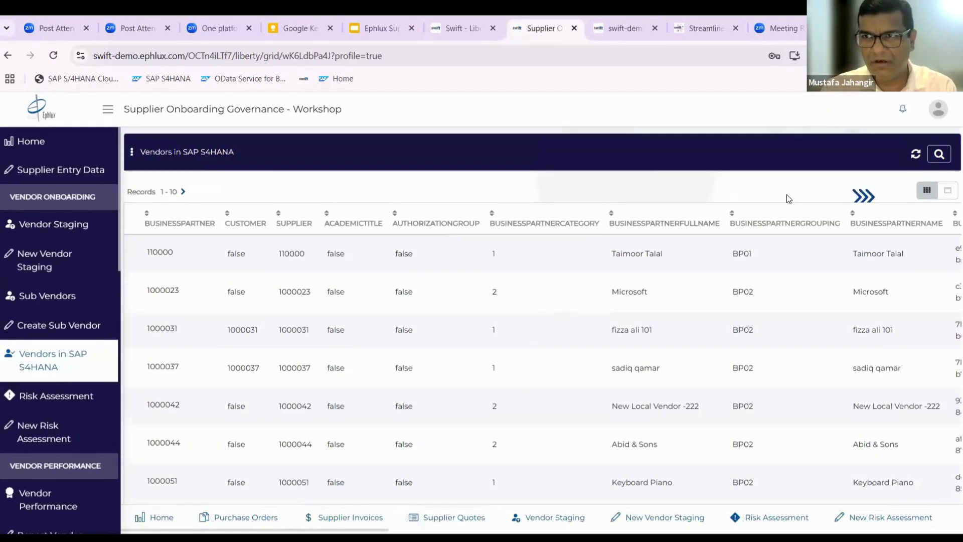
left_click(947, 190)
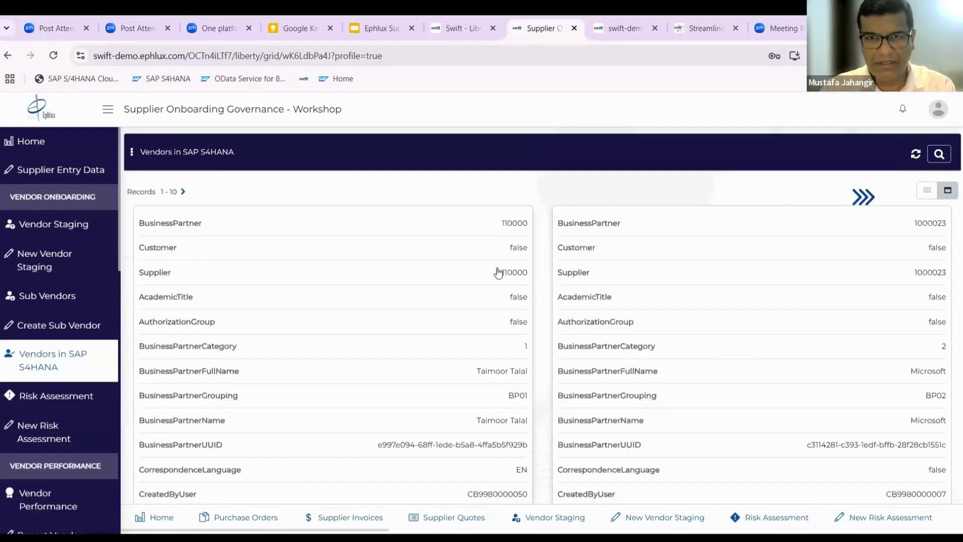
scroll(498, 272, "down", 8)
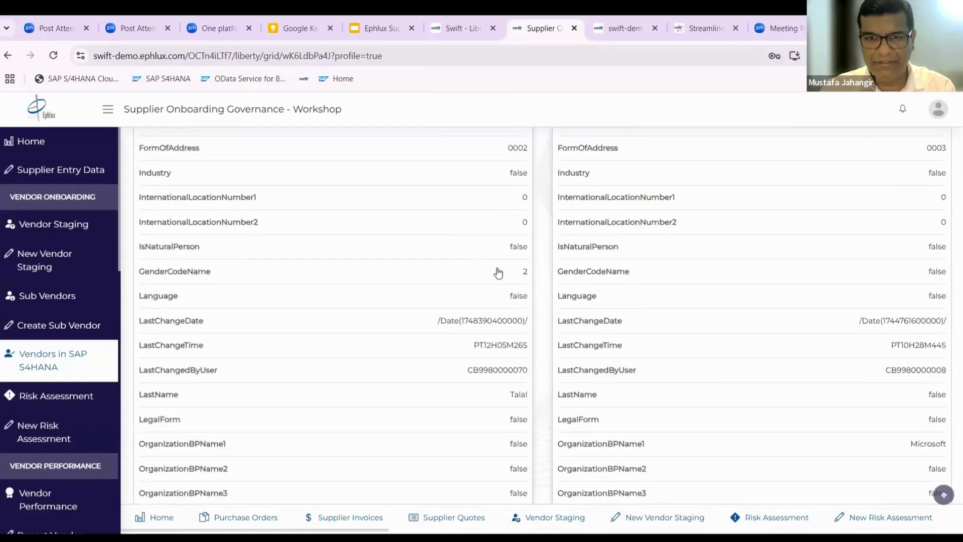
scroll(498, 272, "down", 10)
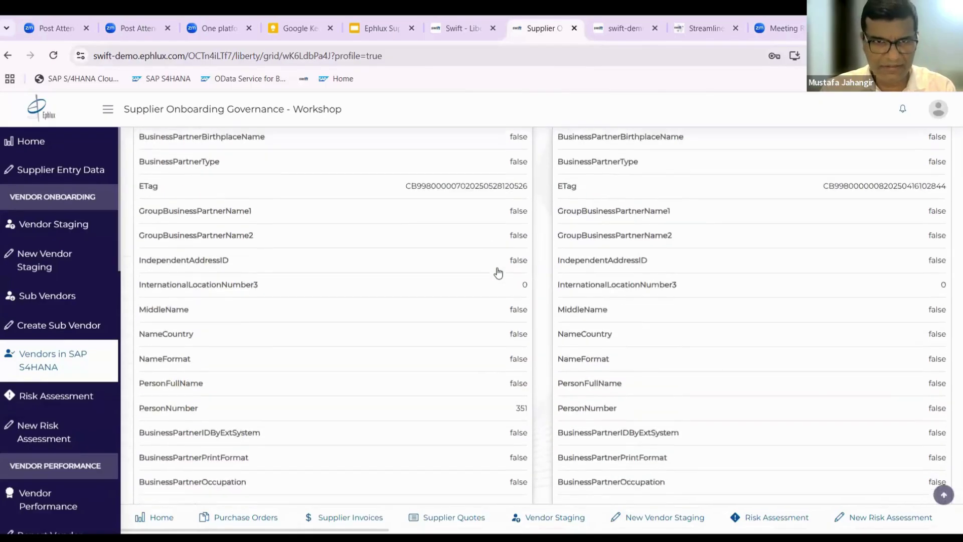
scroll(498, 272, "down", 8)
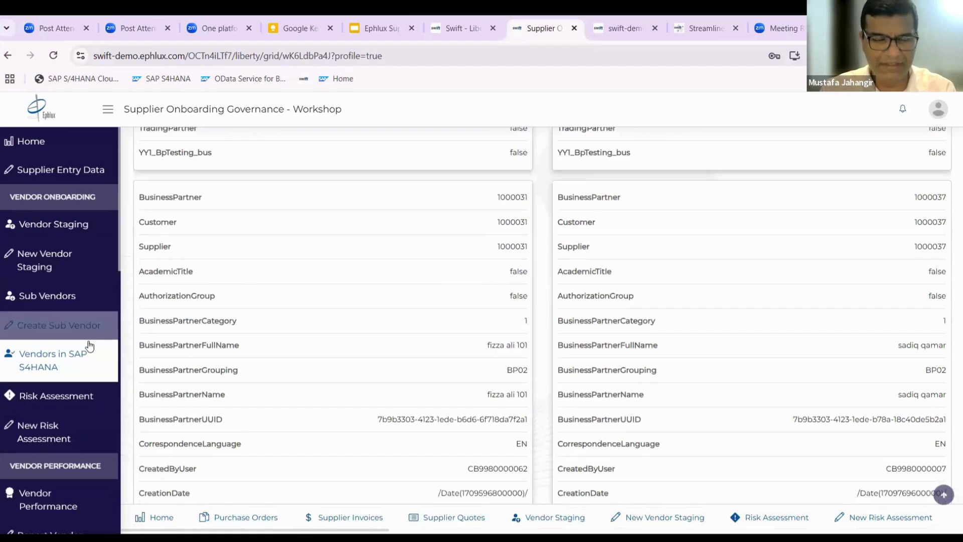
Step: View the Risk Assessment records and open the New Risk Assessment form
left_click(106, 391)
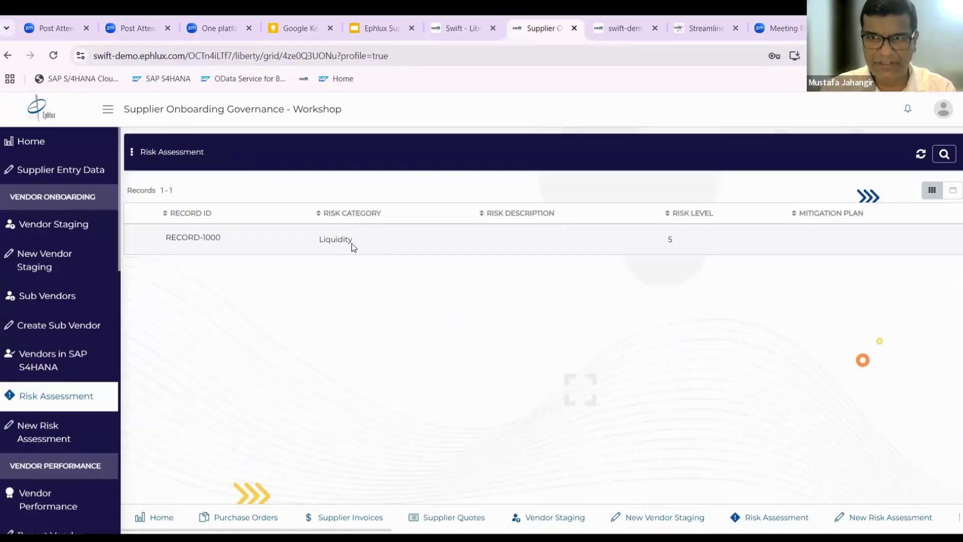
left_click(56, 435)
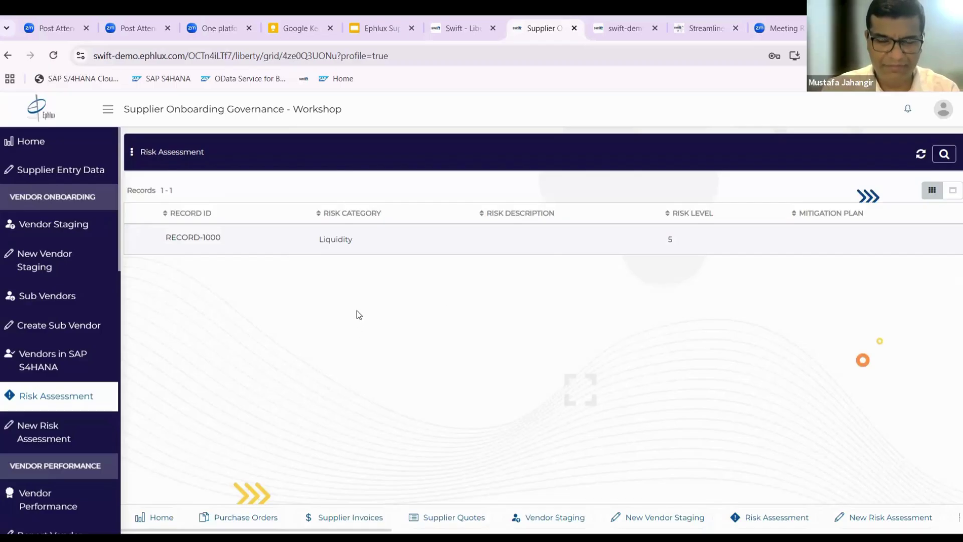
left_click(81, 416)
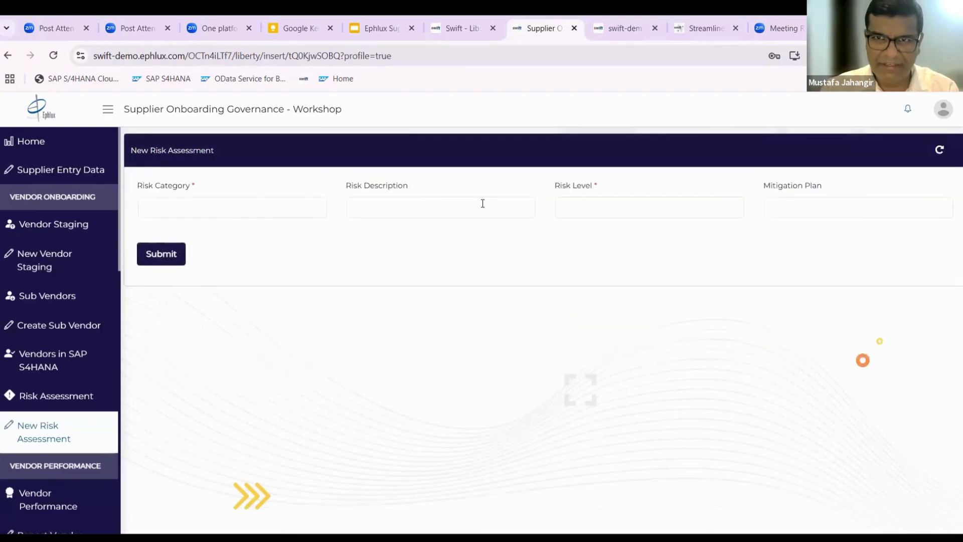
Step: View the Vendor Performance records and open the Report Vendor Performance form
scroll(85, 340, "down", 1)
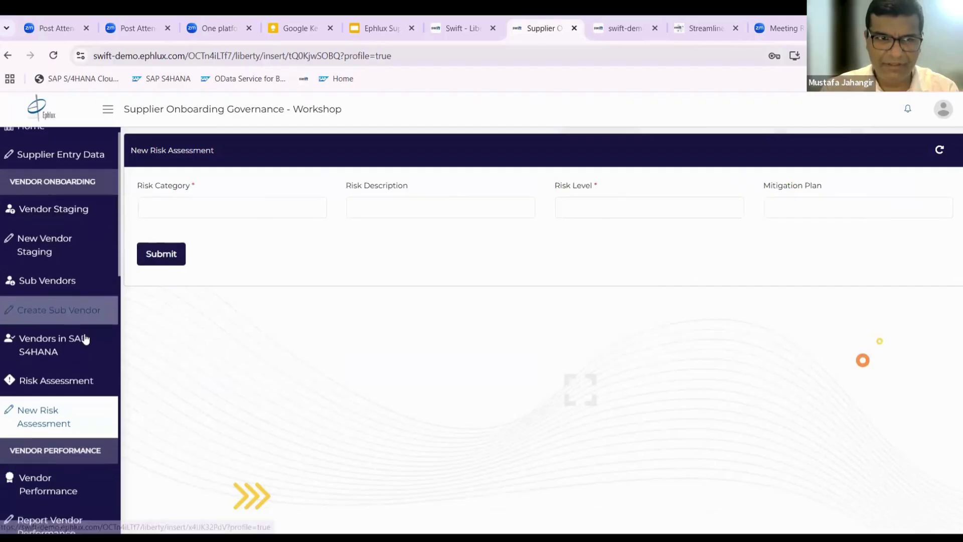
scroll(85, 339, "down", 4)
left_click(53, 316)
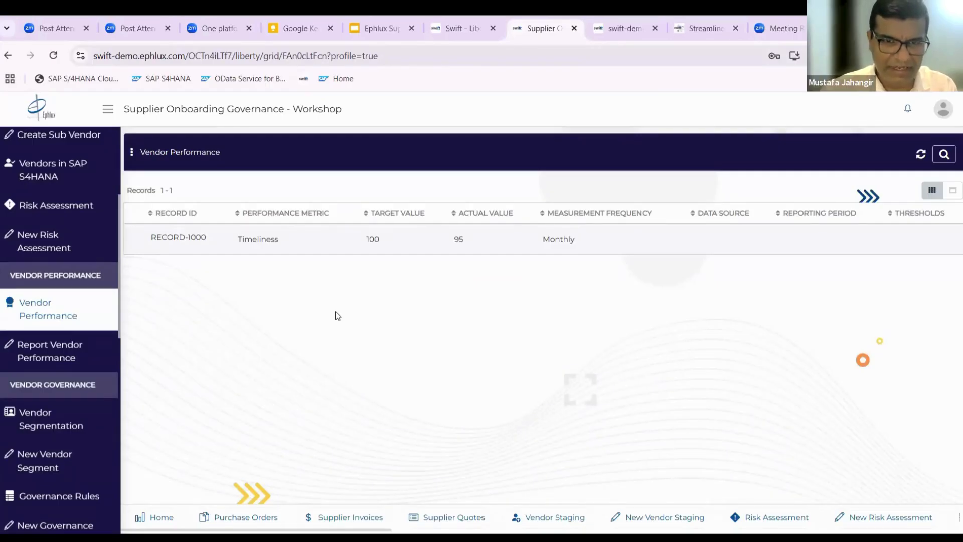
left_click(70, 354)
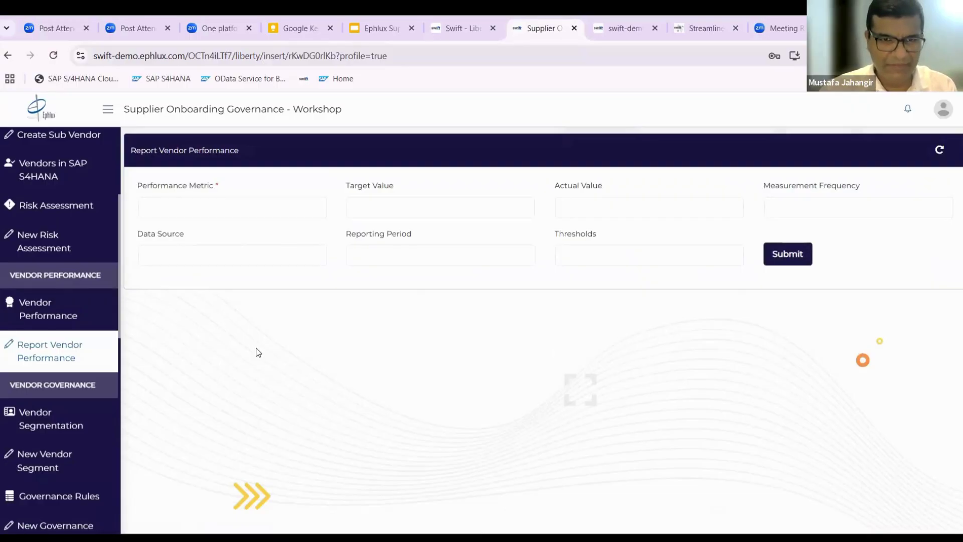
Step: View the Vendor Segmentation records, followed by the New Vendor Segment and New Governance Rule forms
left_click(68, 413)
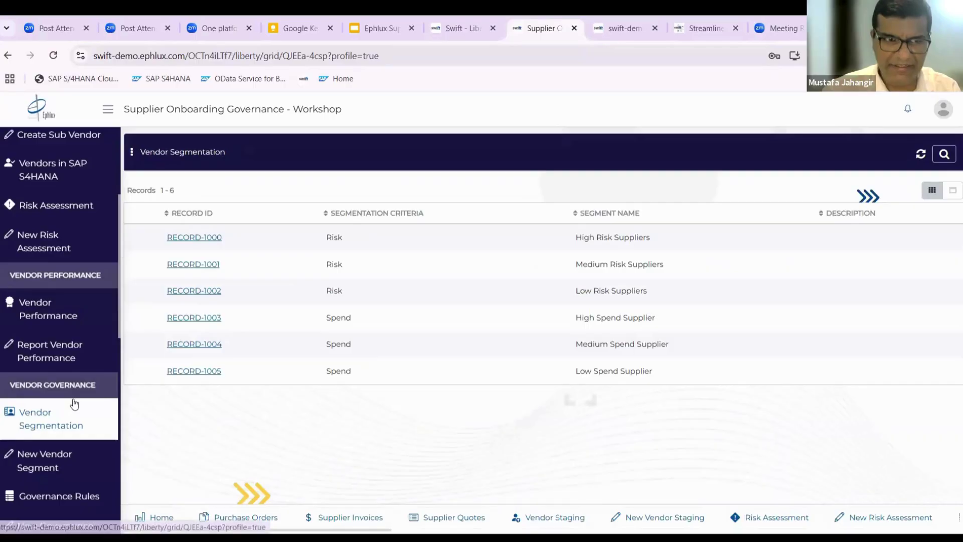
scroll(71, 399, "down", 3)
left_click(48, 341)
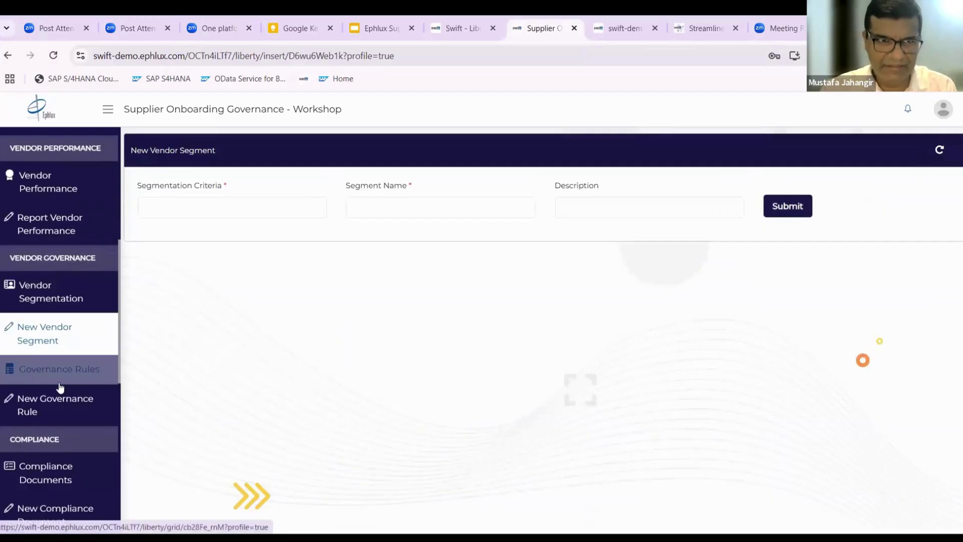
left_click(76, 411)
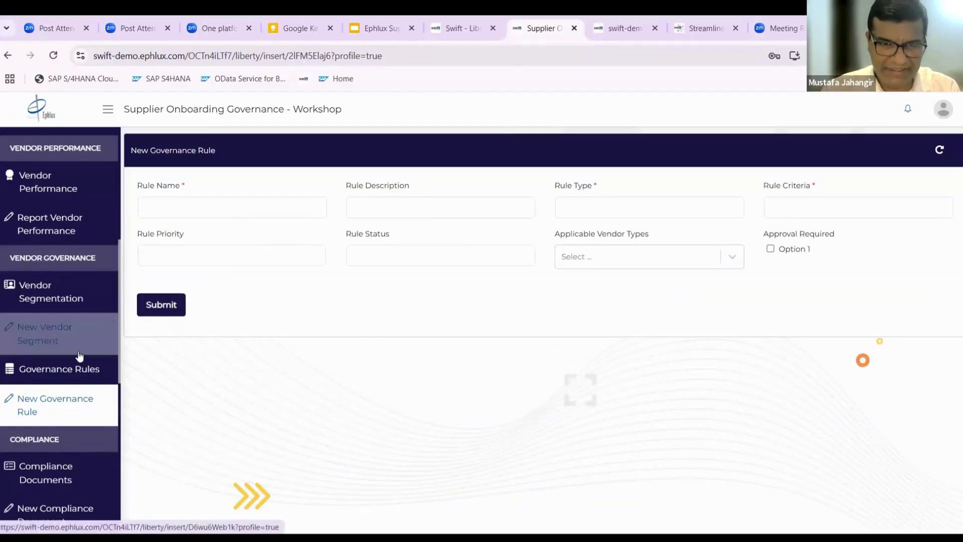
Step: View the Compliance Documents records and open the New Compliance Document form
scroll(79, 356, "down", 5)
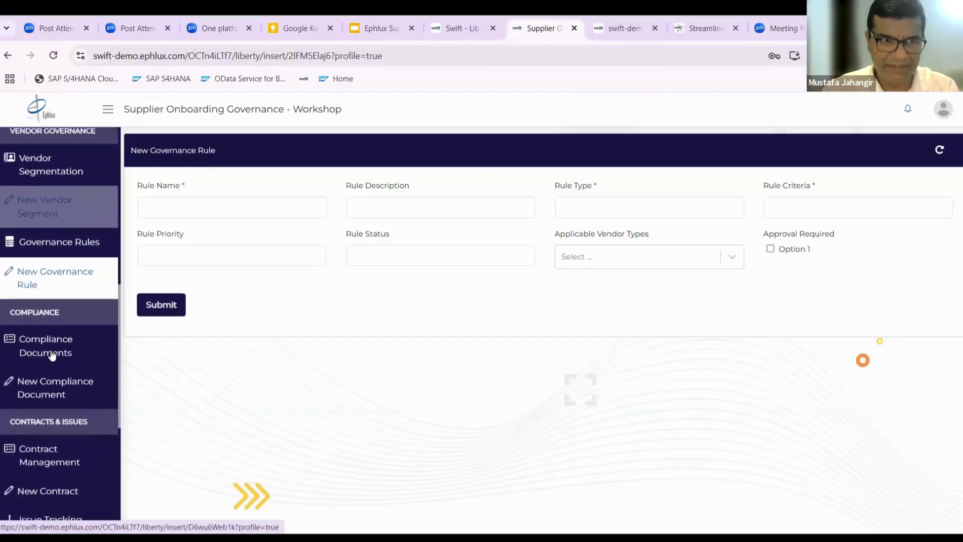
left_click(79, 356)
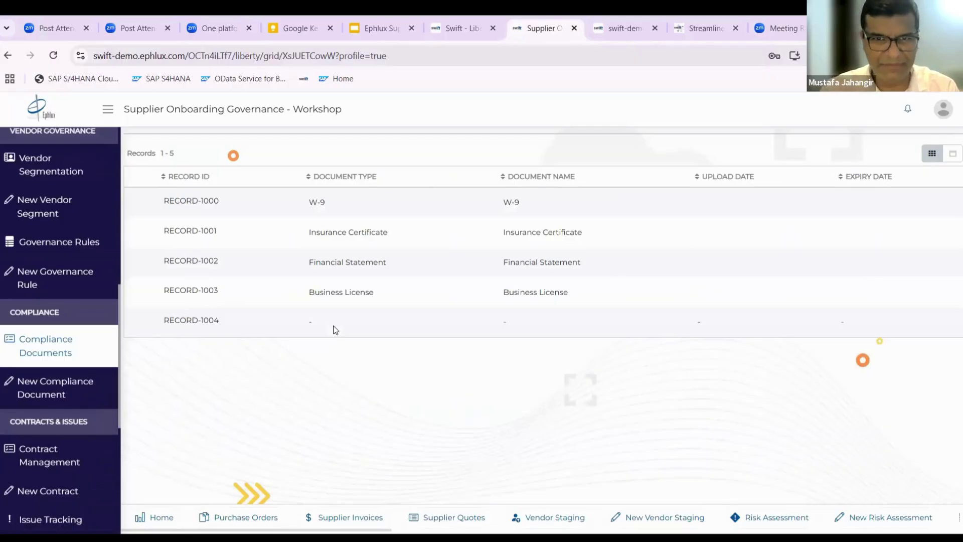
left_click(71, 400)
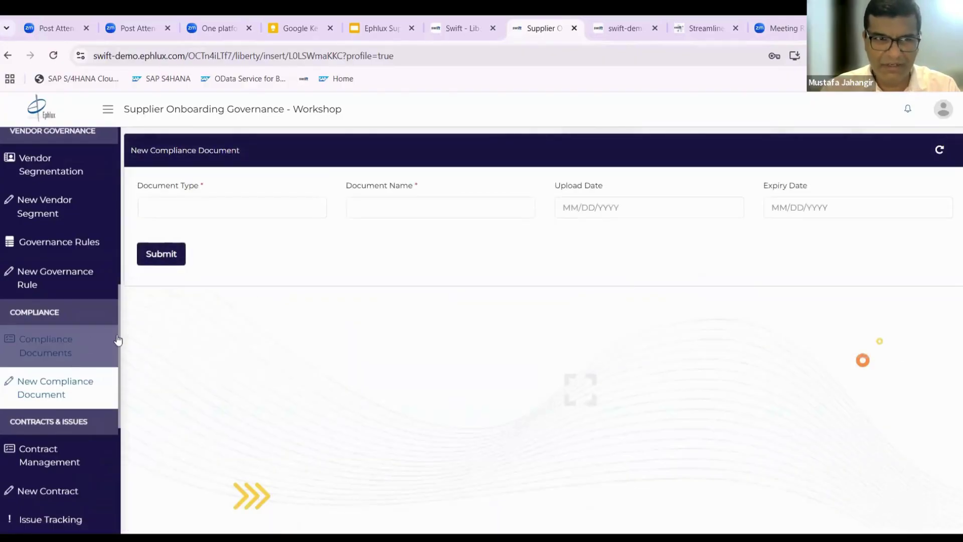
Step: View the Contract Management records, followed by the Audit Trail and Communication Log pages
left_click(49, 455)
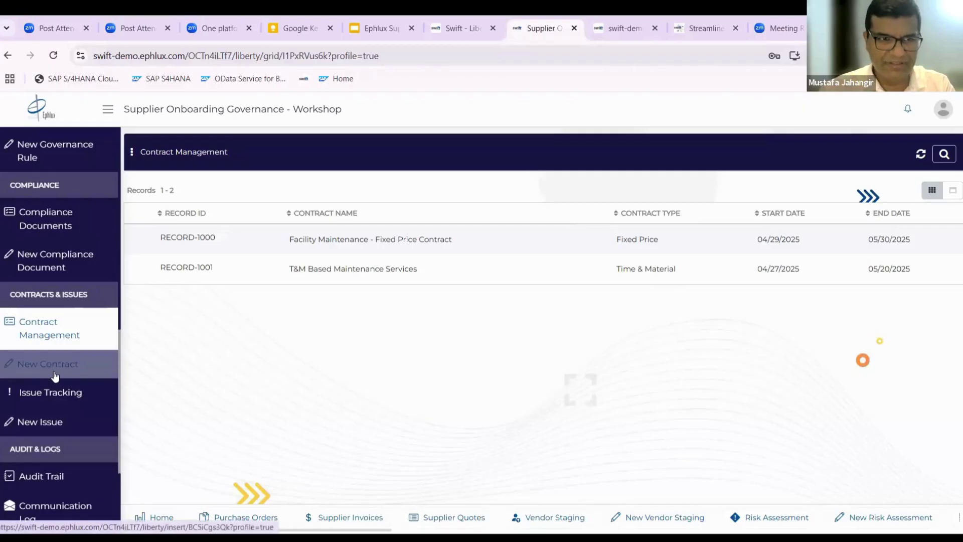
scroll(54, 375, "down", 3)
left_click(42, 316)
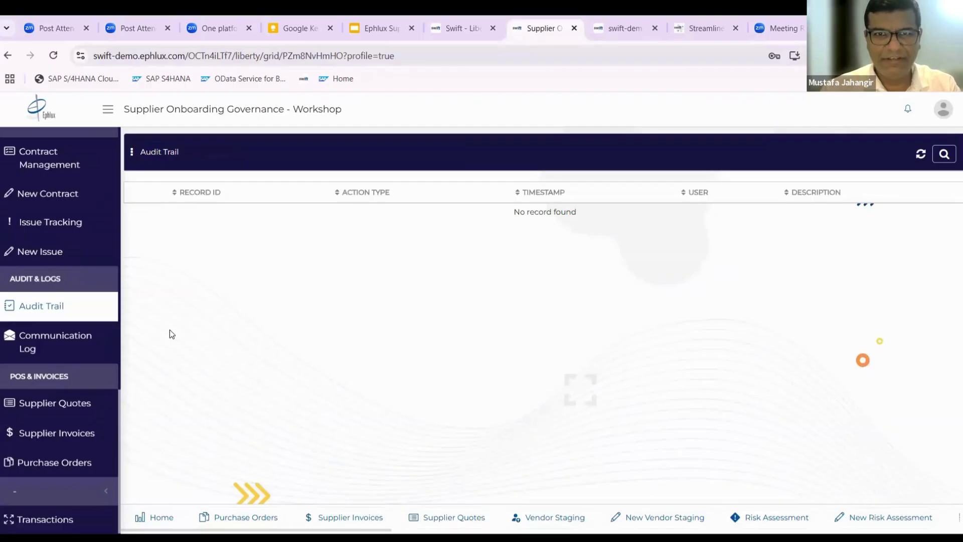
left_click(72, 338)
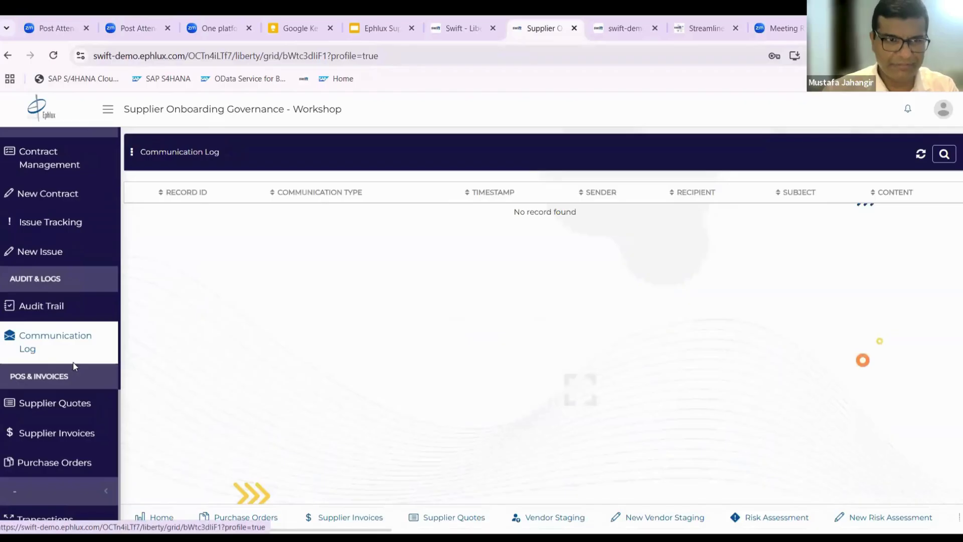
Step: Browse the Supplier Quotes cards and open the Supplier Invoices page
left_click(70, 409)
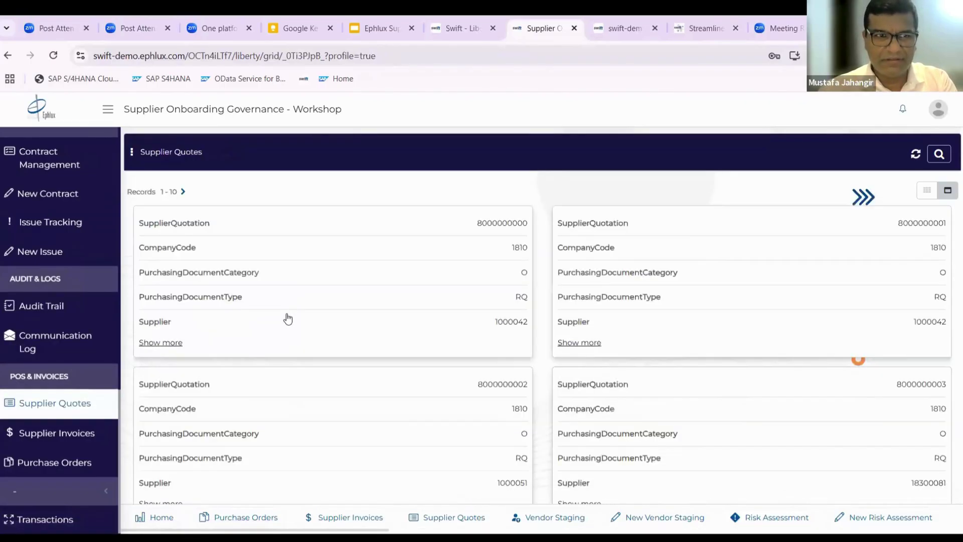
scroll(285, 318, "down", 2)
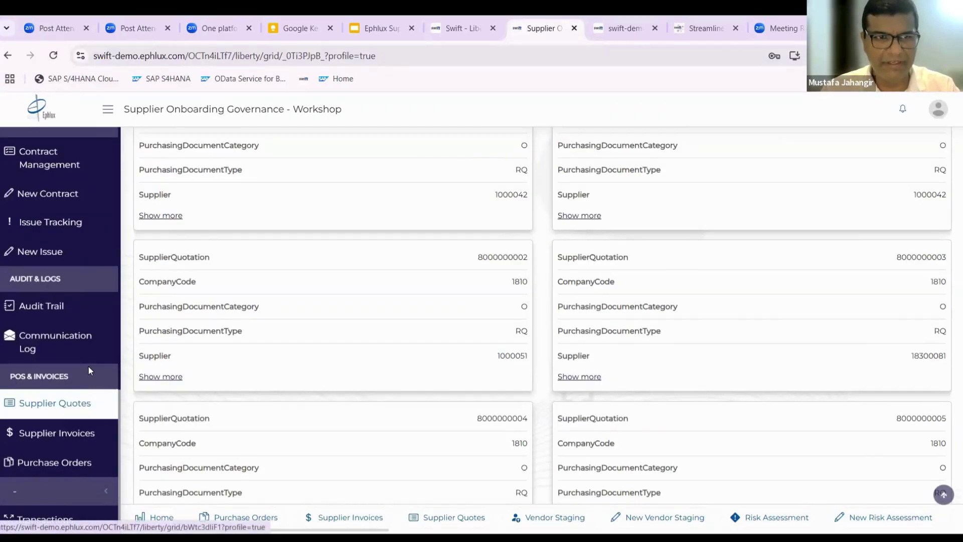
scroll(88, 371, "down", 1)
scroll(288, 326, "down", 3)
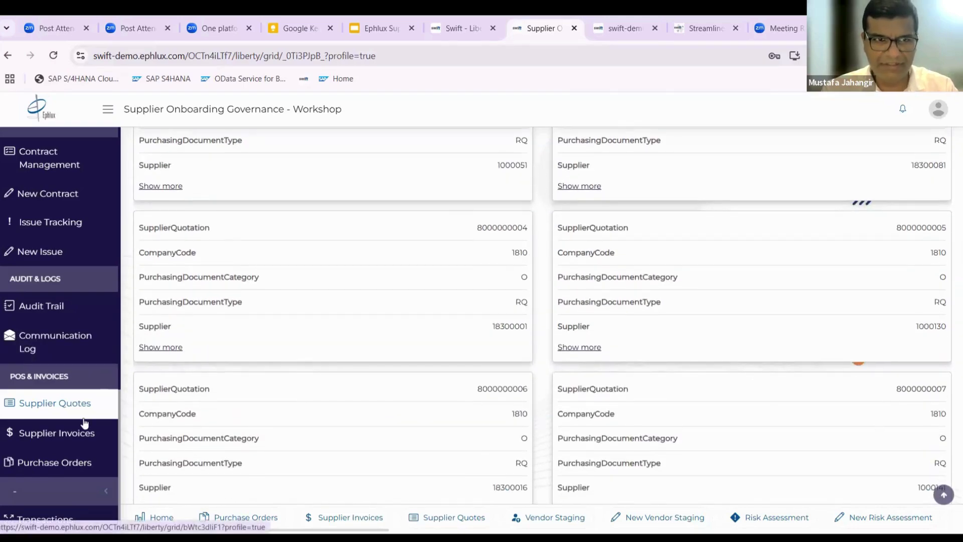
left_click(69, 443)
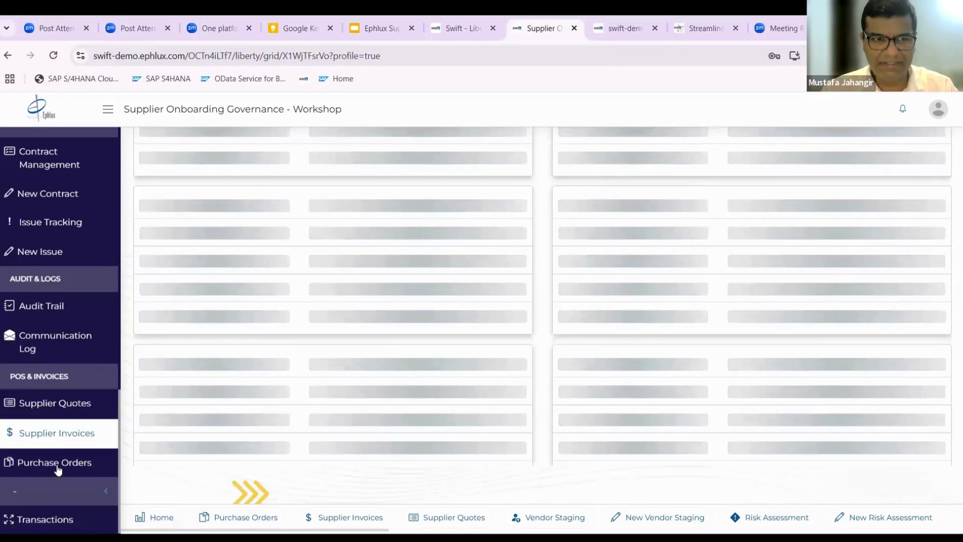